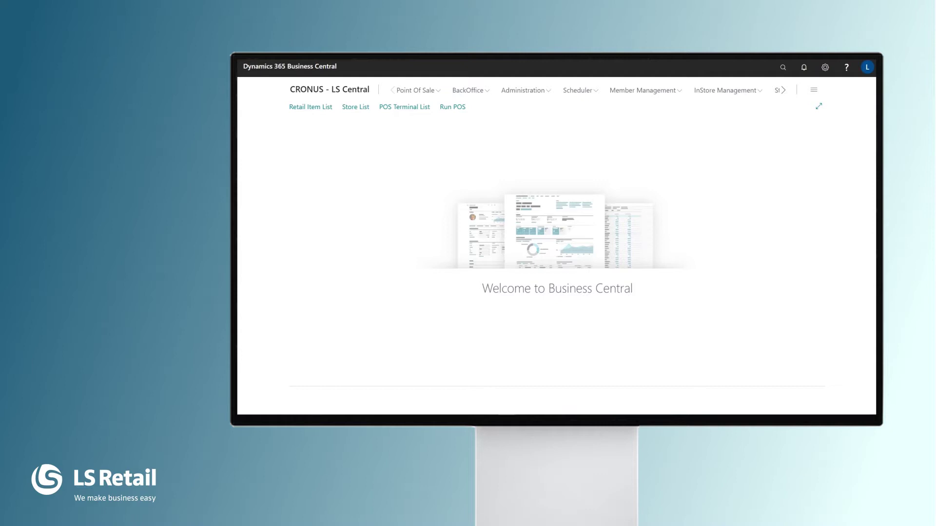
# Filter the retail item list by searching for 'toolsb'.
pyautogui.click(316, 109)
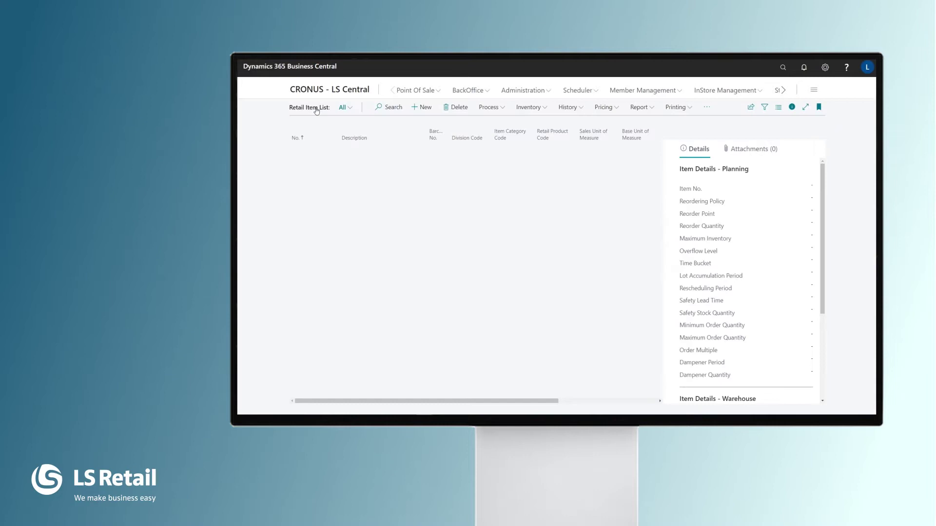
pyautogui.click(393, 107)
pyautogui.write('t')
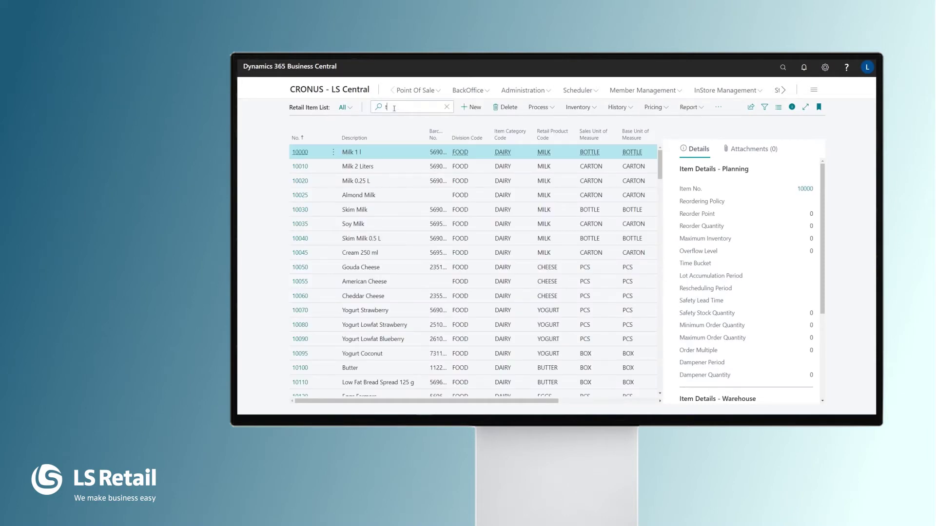
pyautogui.write('oolsbr')
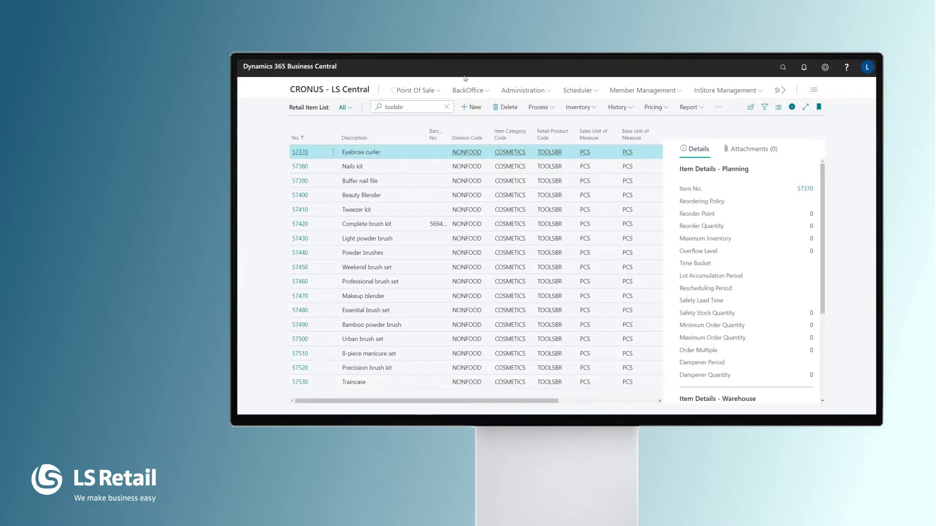
# Open Discount Offers from BackOffice > Sales & Marketing > Pricing, Offers And Coupons.
pyautogui.click(468, 91)
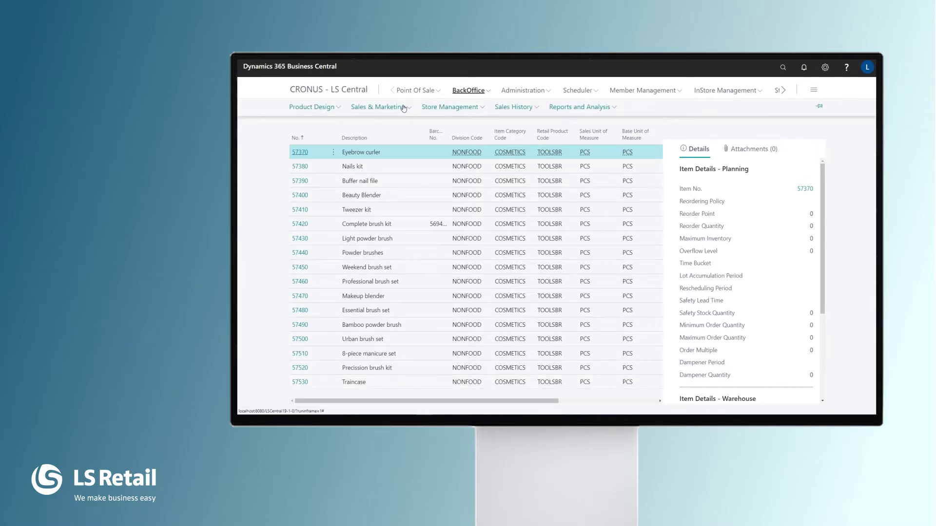
pyautogui.click(405, 107)
pyautogui.moveTo(407, 141)
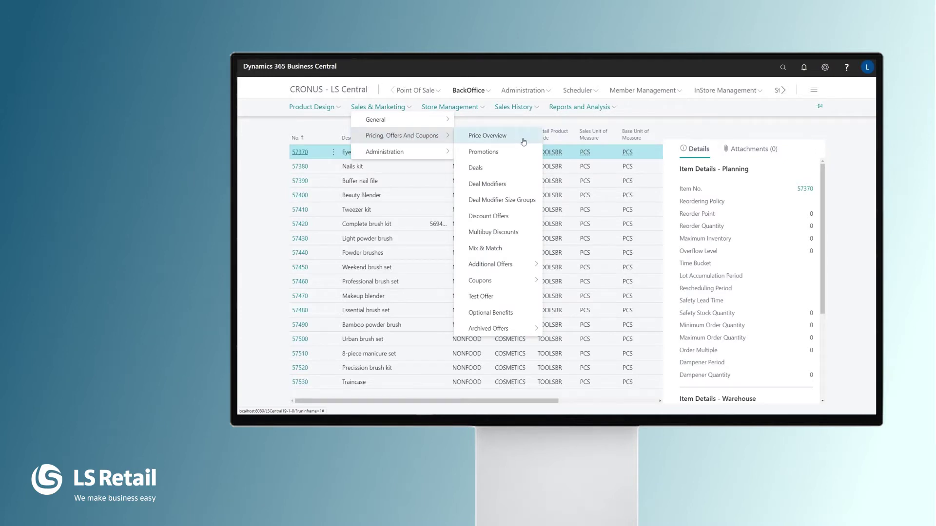
pyautogui.click(508, 221)
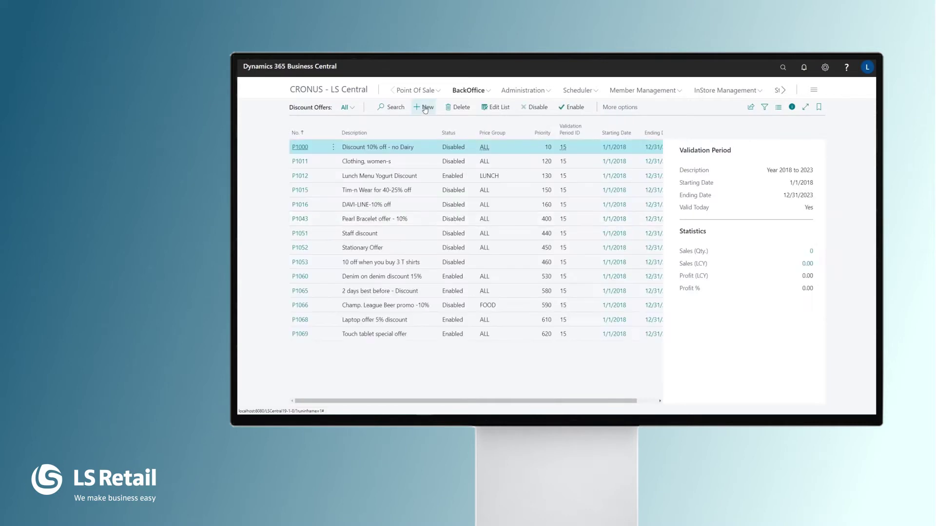
# Create a new discount offer described as 'Tools and brushes - 10%'.
pyautogui.click(425, 109)
pyautogui.click(418, 190)
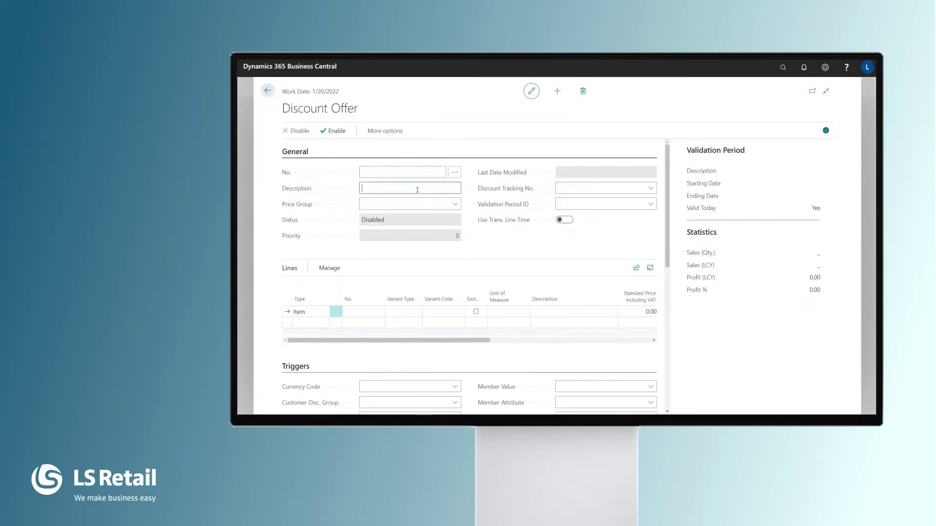
pyautogui.write('Tools and brushes - 10%')
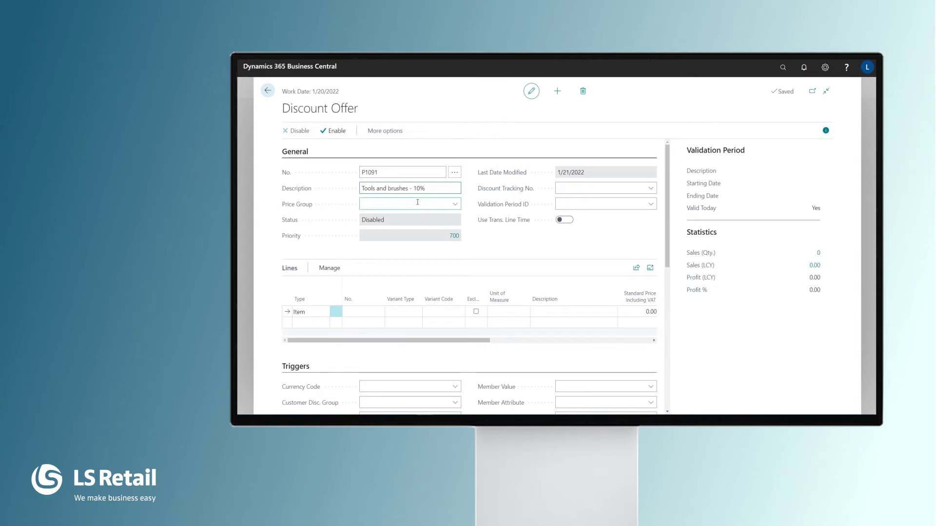
# Set the offer's price group to ALL and validation period to 30 (January 2022).
pyautogui.click(455, 205)
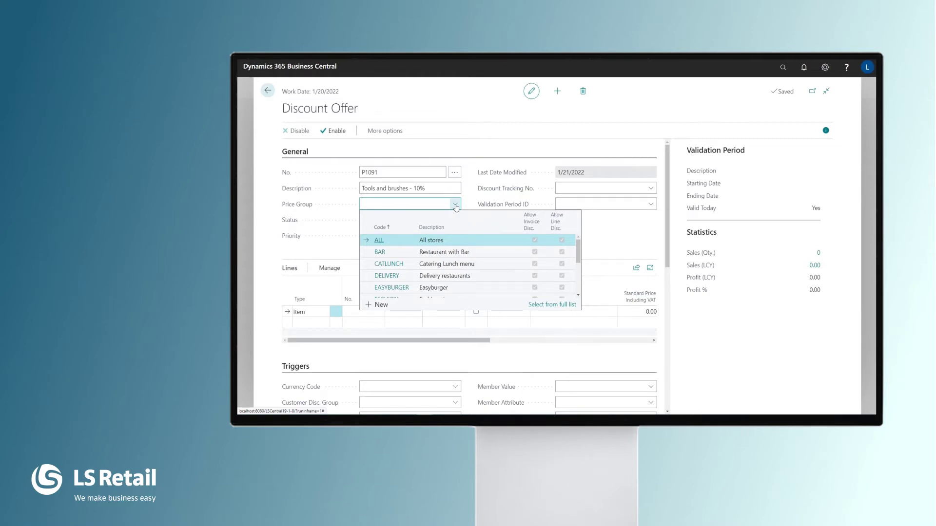
pyautogui.click(381, 243)
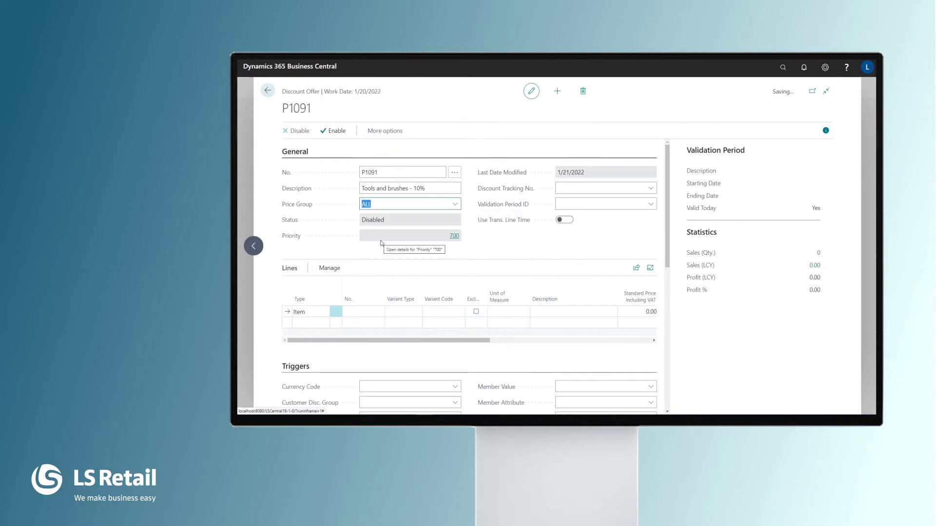
pyautogui.click(651, 205)
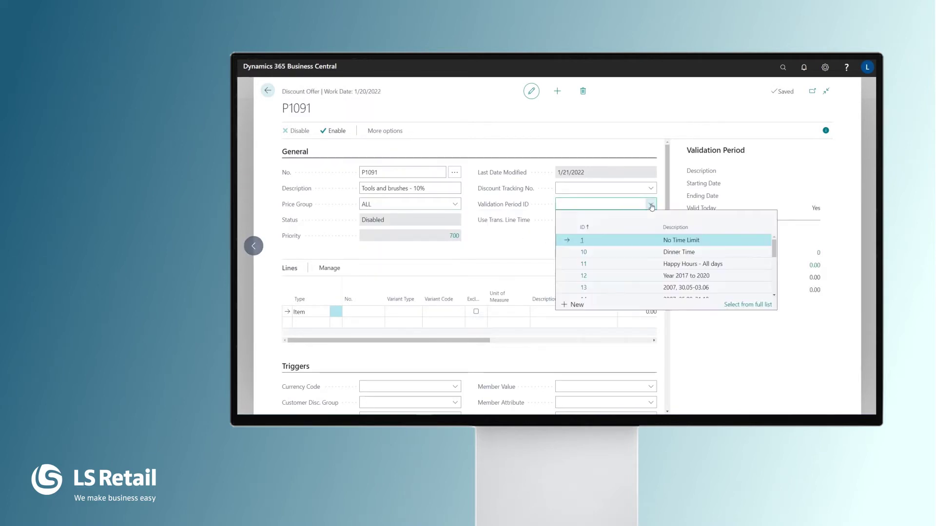
pyautogui.scroll(-2, 622, 260)
pyautogui.scroll(-2, 621, 261)
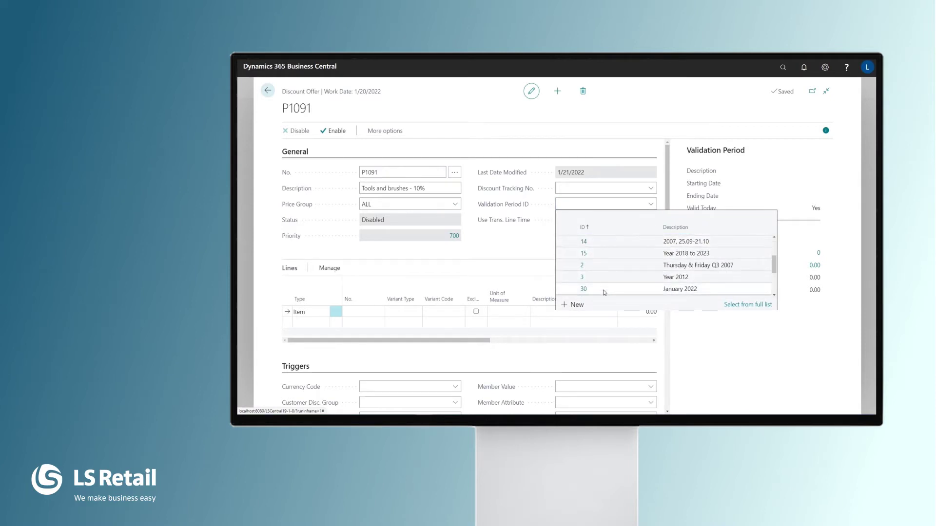
pyautogui.click(605, 292)
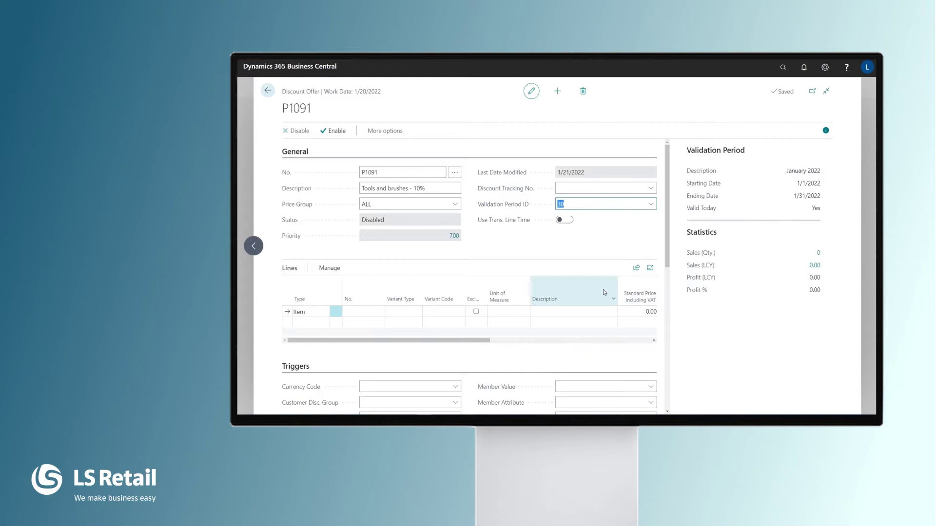
pyautogui.click(652, 206)
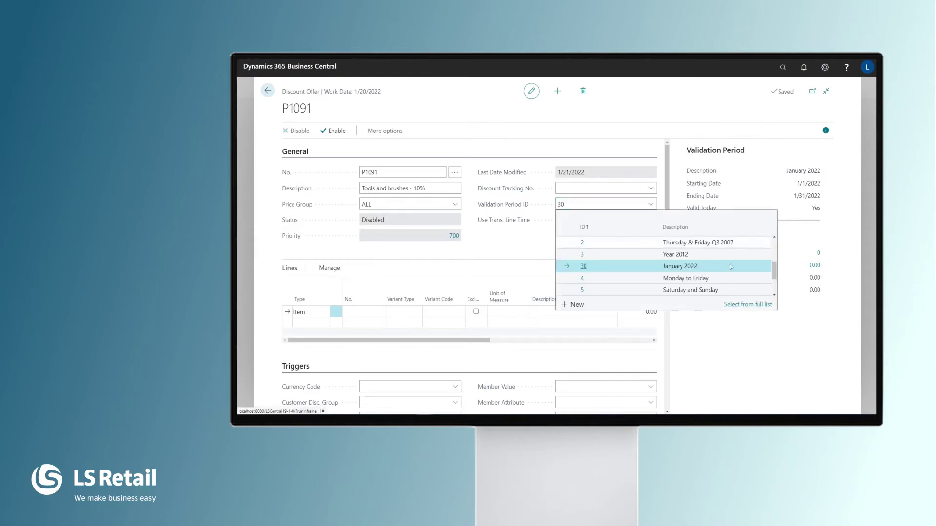
pyautogui.click(759, 305)
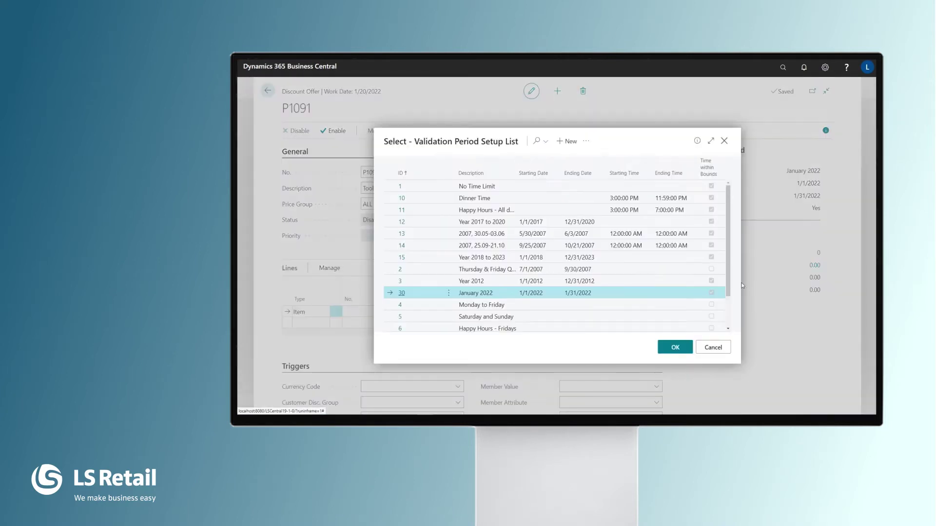
pyautogui.click(587, 142)
pyautogui.moveTo(541, 155)
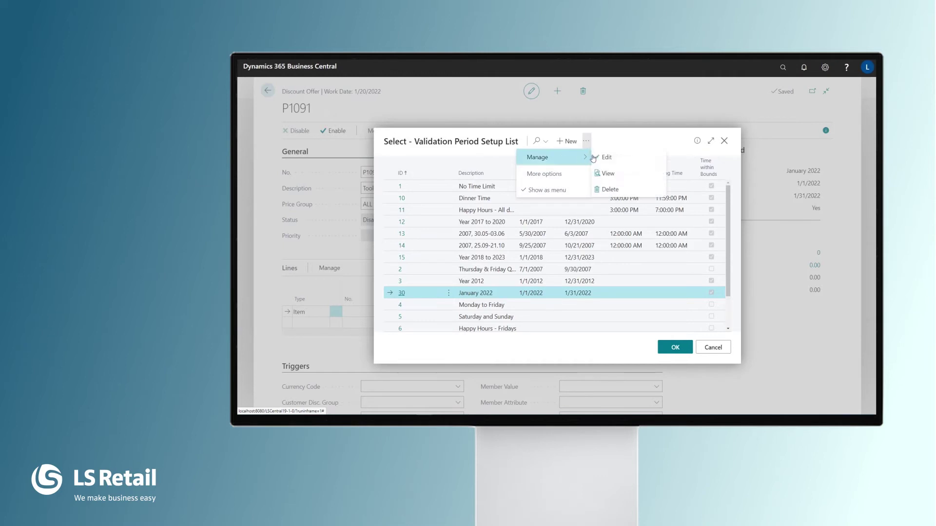
pyautogui.click(606, 157)
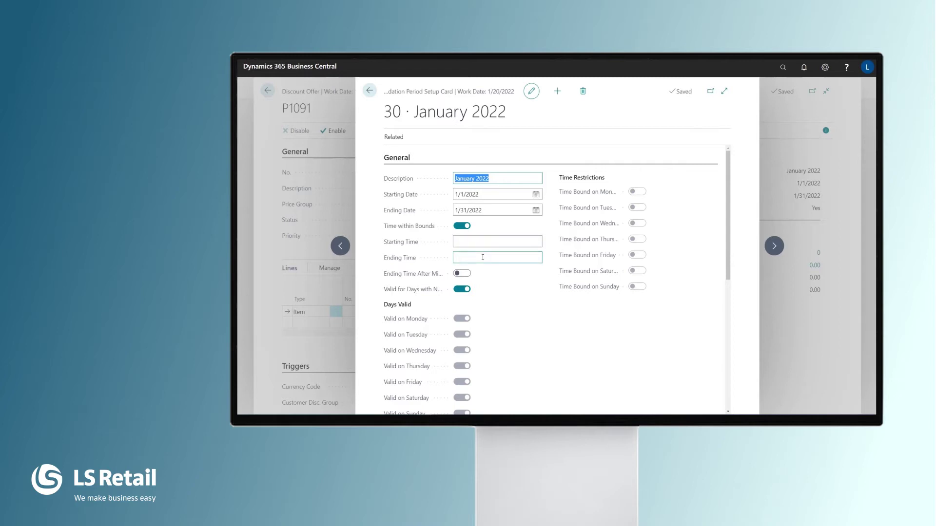
pyautogui.scroll(-4, 524, 296)
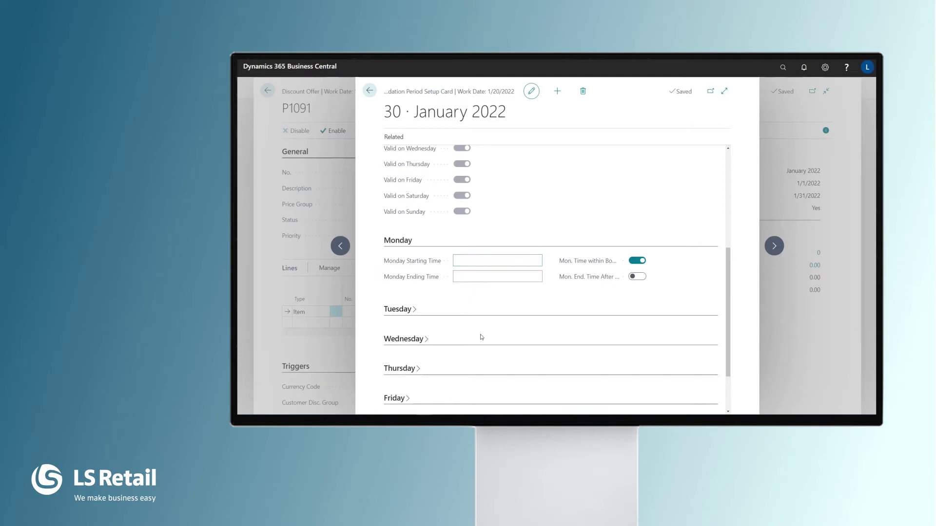
pyautogui.press('Escape')
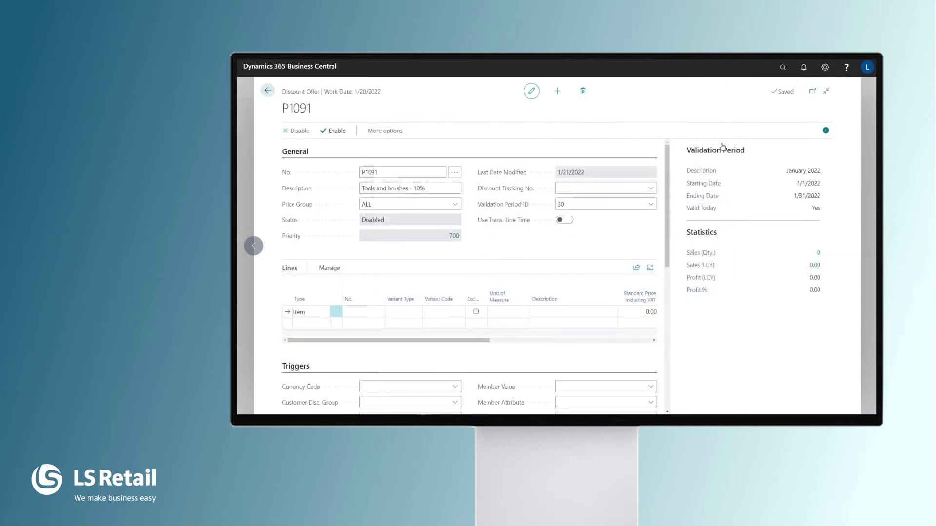
# Add an offer line for product group TOOLSBR (Tools and Brushes).
pyautogui.click(314, 314)
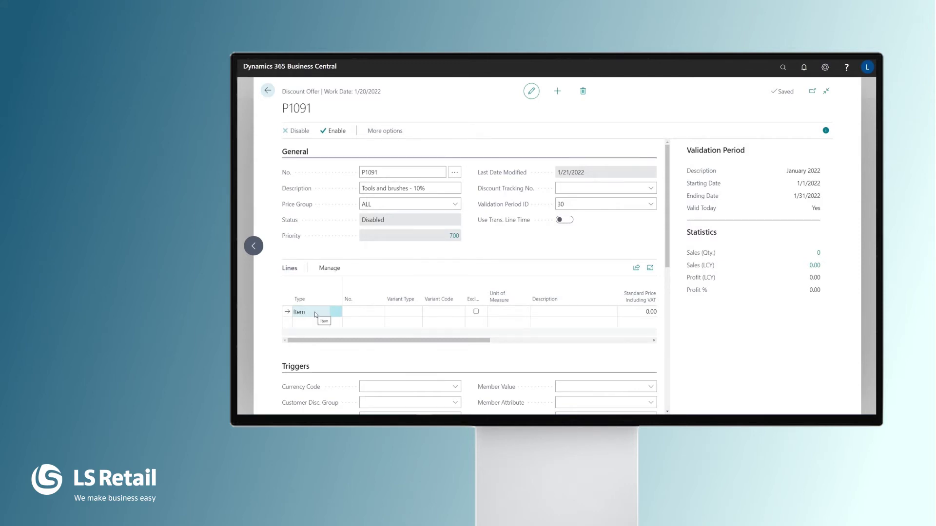
pyautogui.click(314, 314)
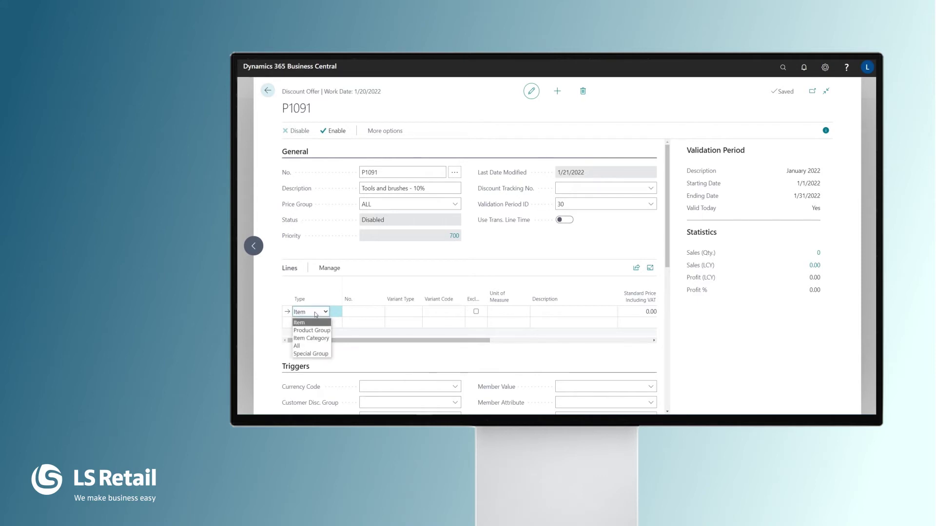
pyautogui.click(322, 332)
pyautogui.press('Tab')
pyautogui.write('toolsbr')
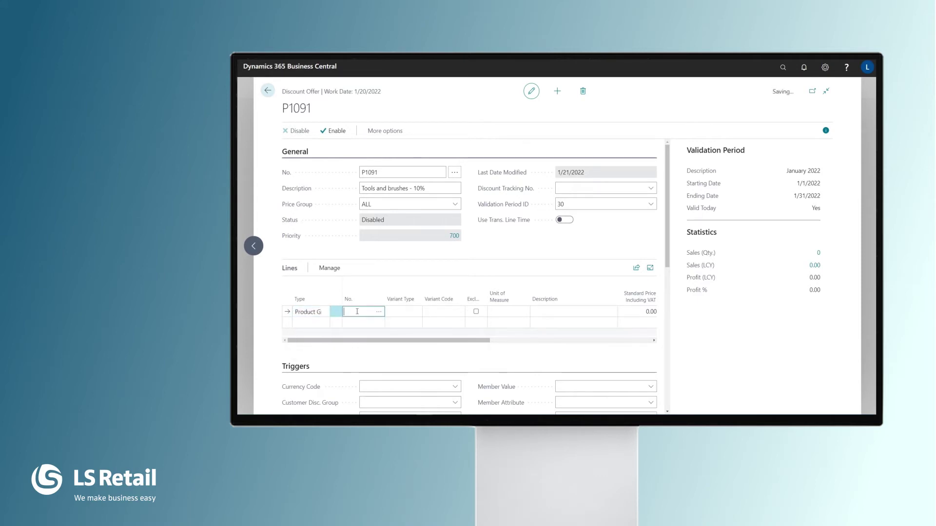
pyautogui.click(440, 312)
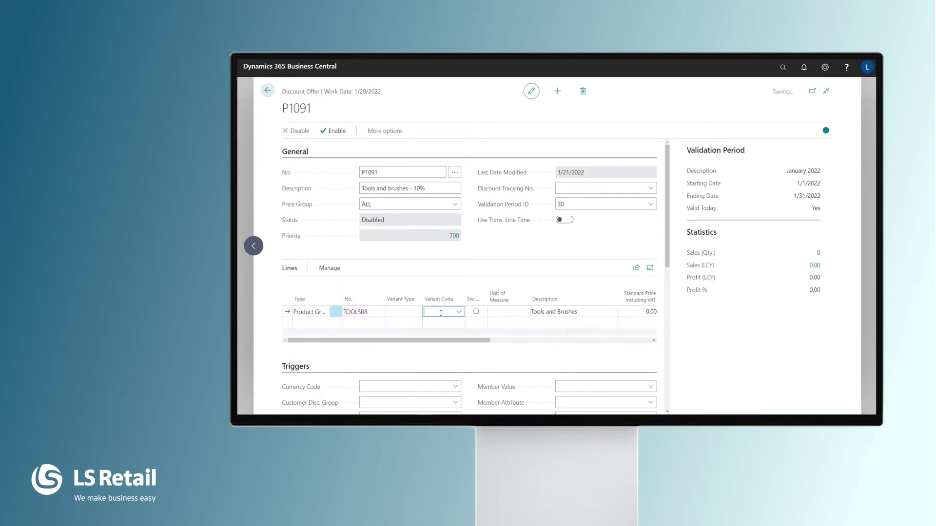
# Add item 57530 Traincase as a second line and mark it Exclude.
pyautogui.click(317, 326)
pyautogui.click(315, 323)
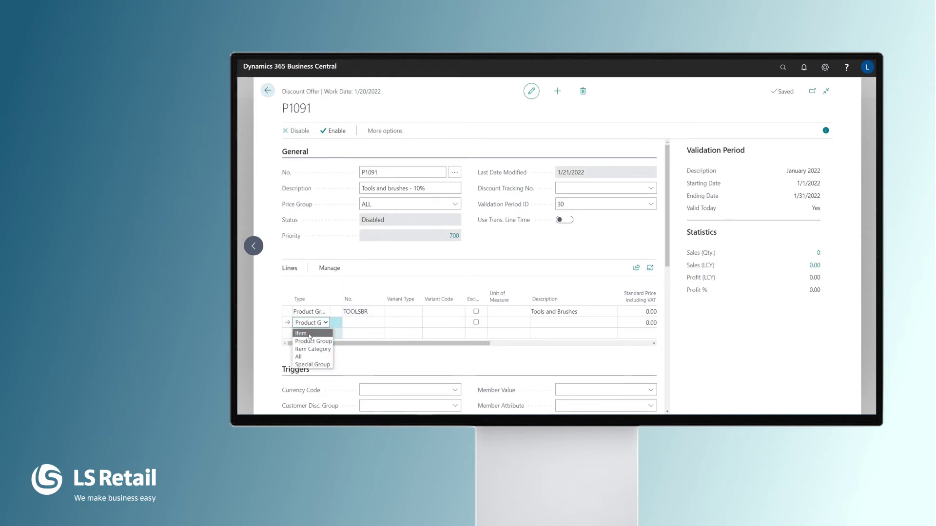
pyautogui.click(309, 334)
pyautogui.write('57530')
pyautogui.click(412, 323)
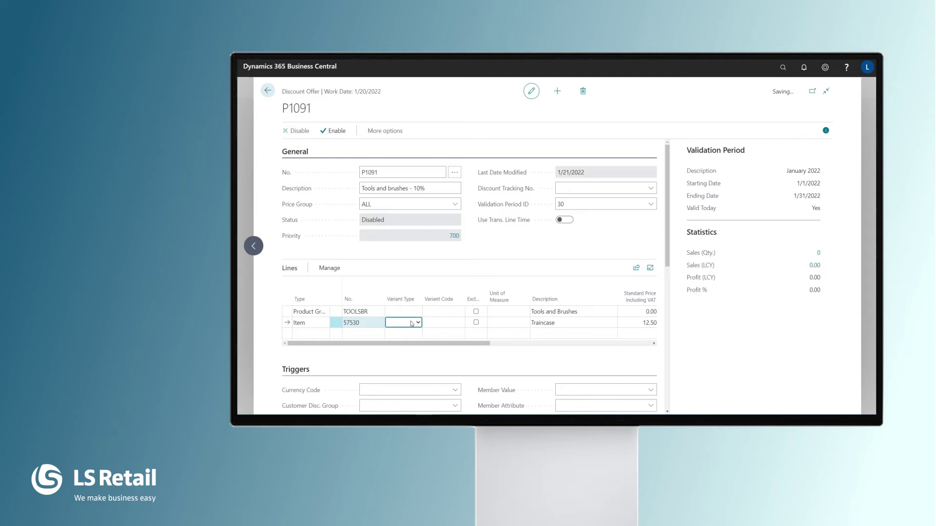
pyautogui.click(476, 323)
# Enter 10 in the Benefits section's Discount % Value field for offer P1091.
pyautogui.scroll(-4, 478, 341)
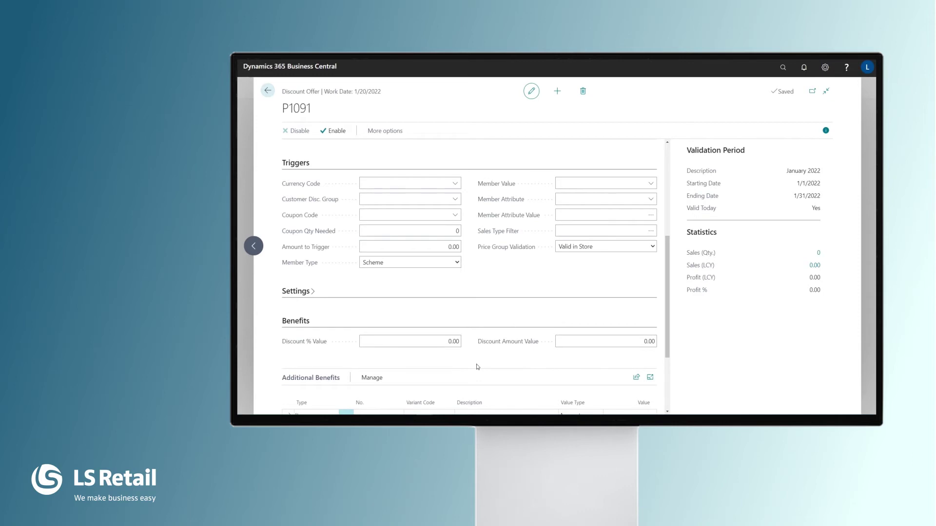
pyautogui.click(388, 216)
pyautogui.click(448, 341)
pyautogui.write('10')
pyautogui.press('Tab')
pyautogui.scroll(-3, 377, 265)
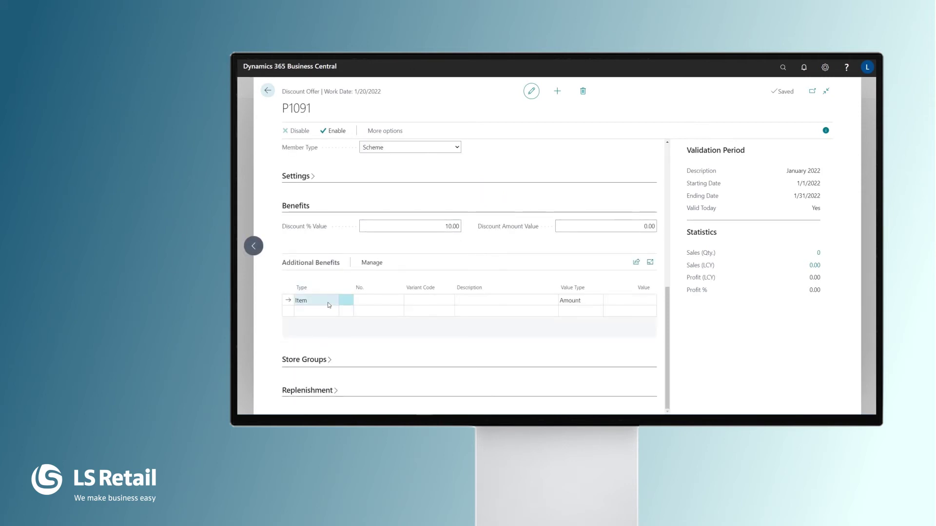
# Add item 57060 My eyebrow pencil as an additional benefit and enable offer P1091.
pyautogui.click(374, 299)
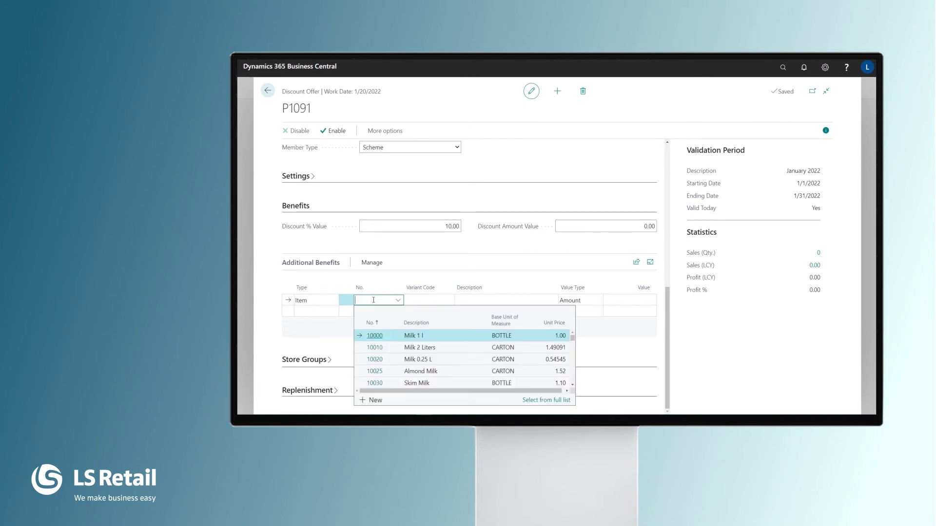
pyautogui.write('57060')
pyautogui.press('Tab')
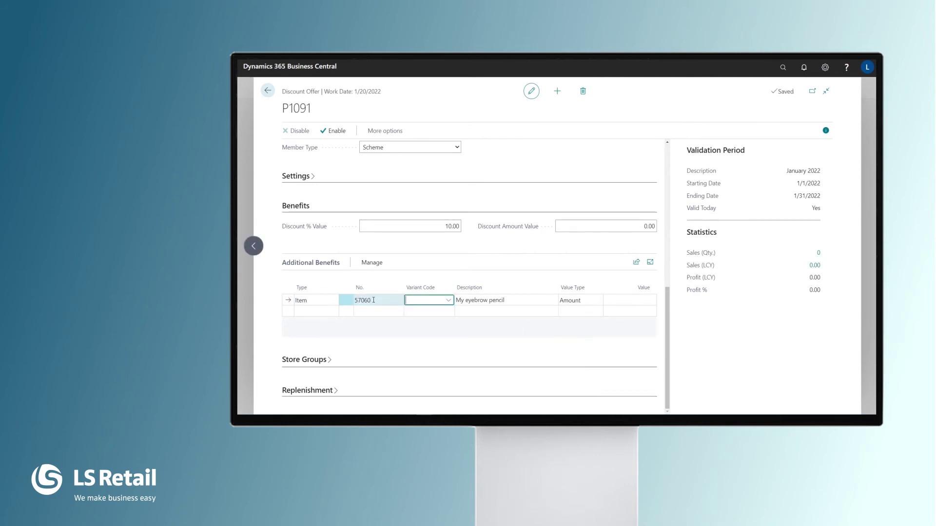
pyautogui.click(337, 310)
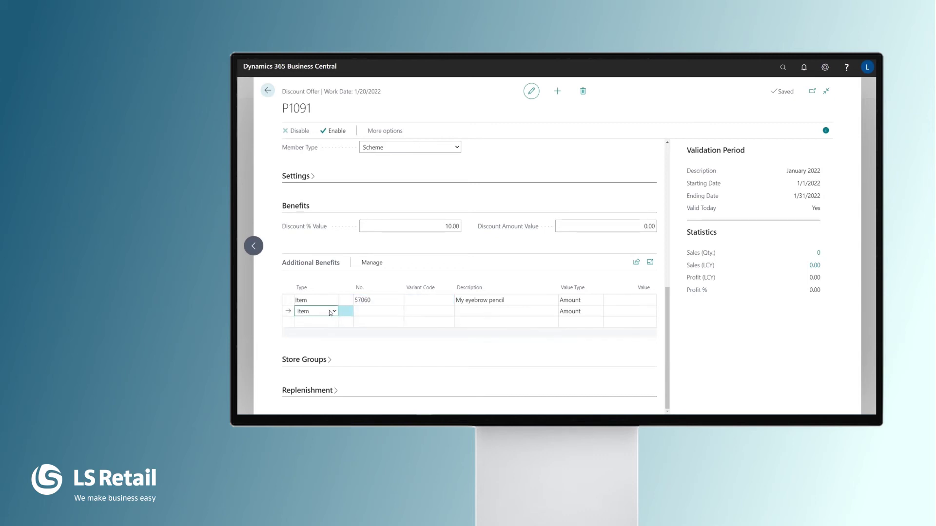
pyautogui.click(329, 314)
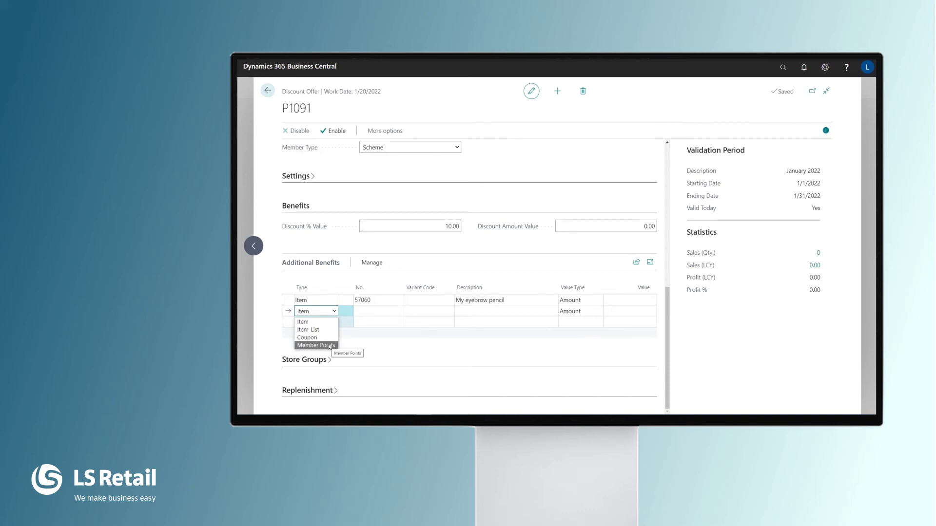
pyautogui.click(408, 345)
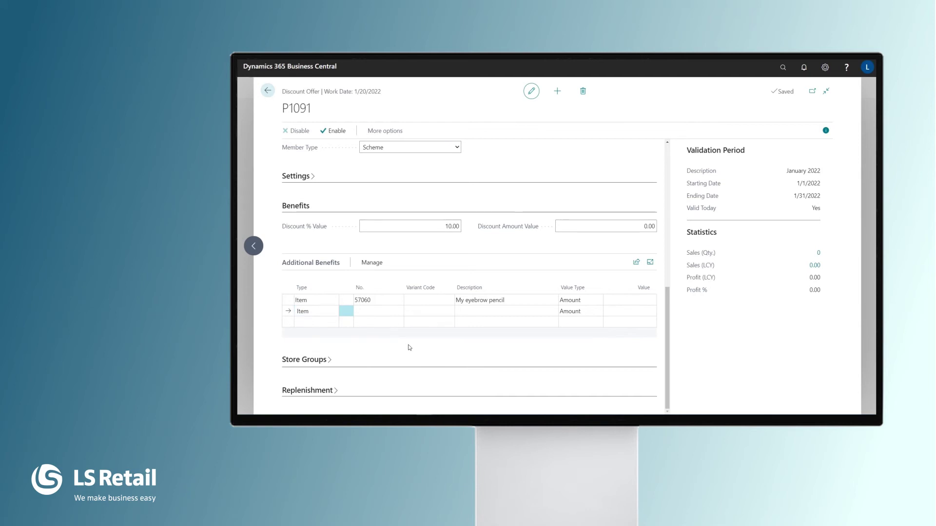
pyautogui.click(340, 131)
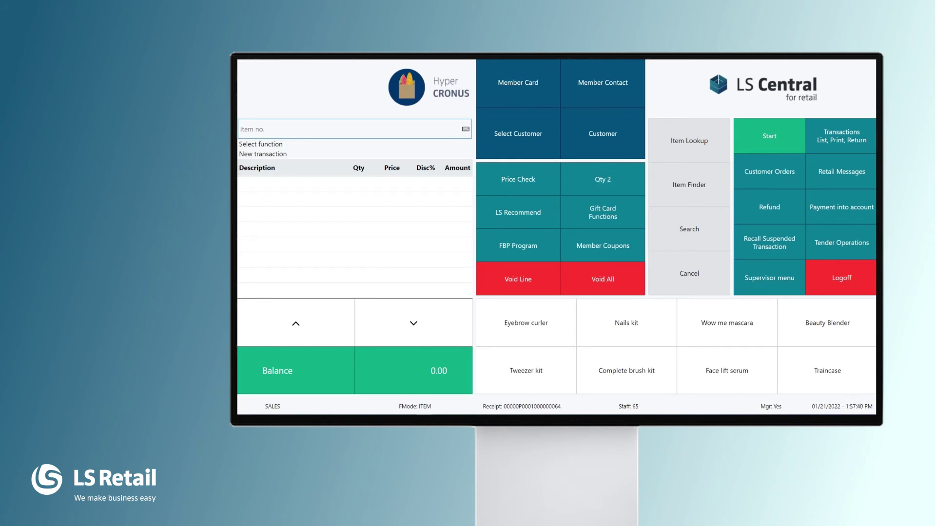
# Ring up Eyebrow curler, Tweezer kit, Wow me mascara and Traincase on the POS.
pyautogui.click(529, 335)
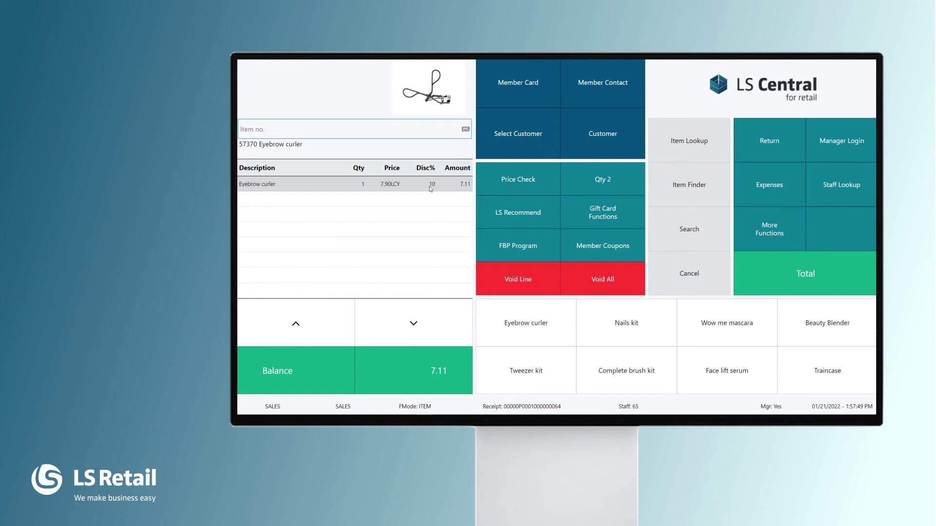
pyautogui.click(553, 369)
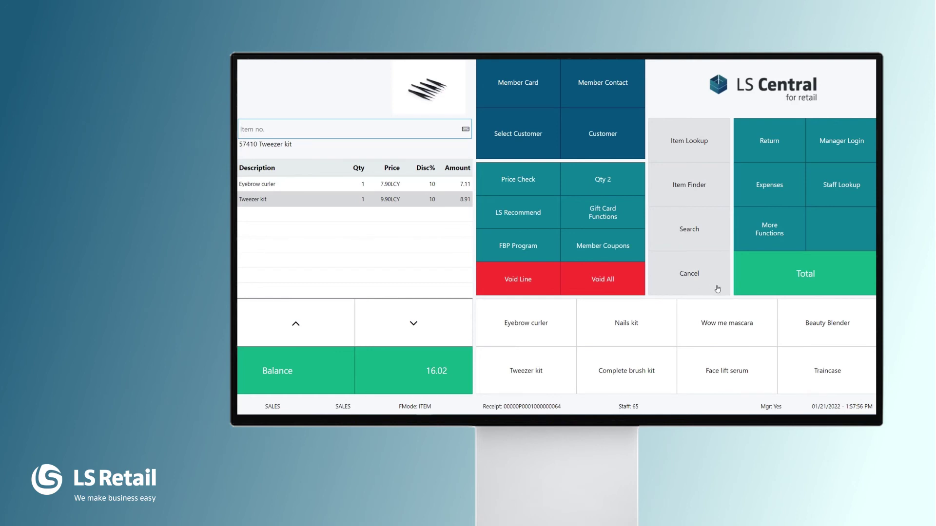
pyautogui.click(724, 336)
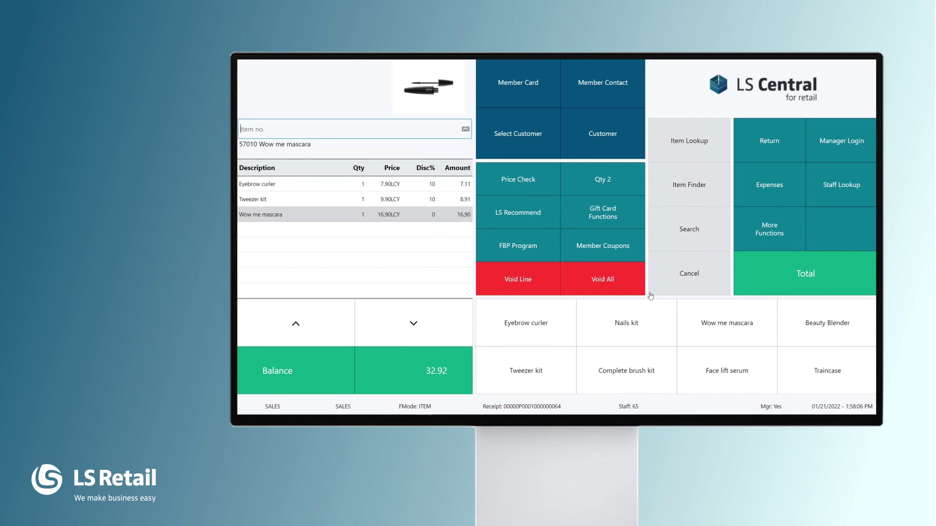
pyautogui.click(835, 383)
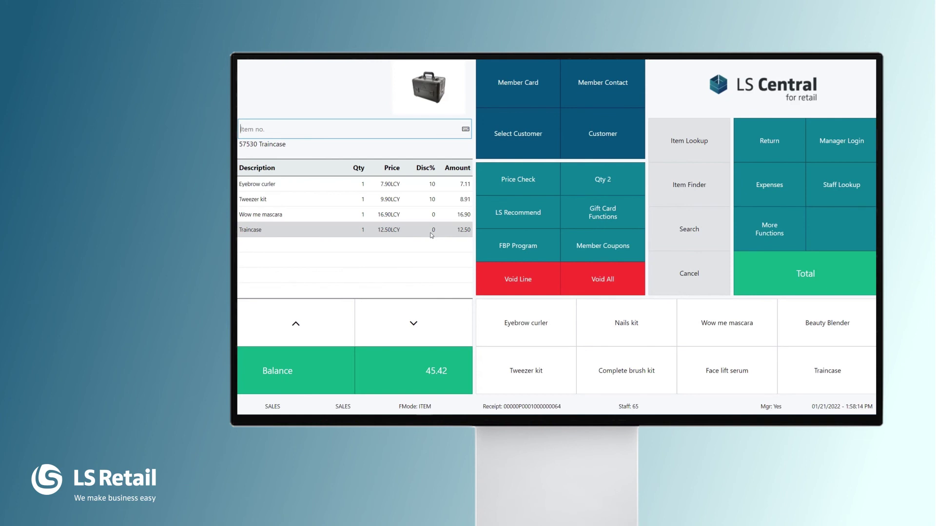
# Total the sale, take My eyebrow pencil as the free benefit, and pay in cash.
pyautogui.click(807, 272)
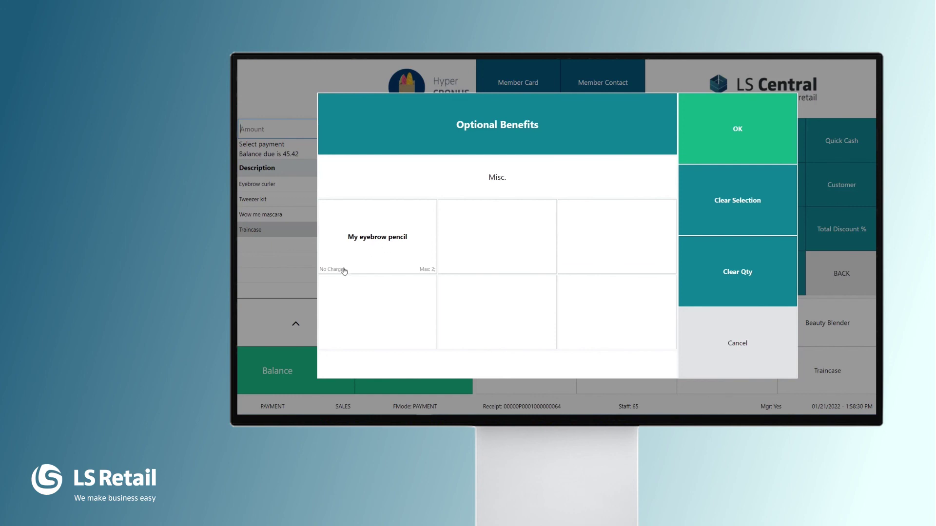
pyautogui.click(383, 253)
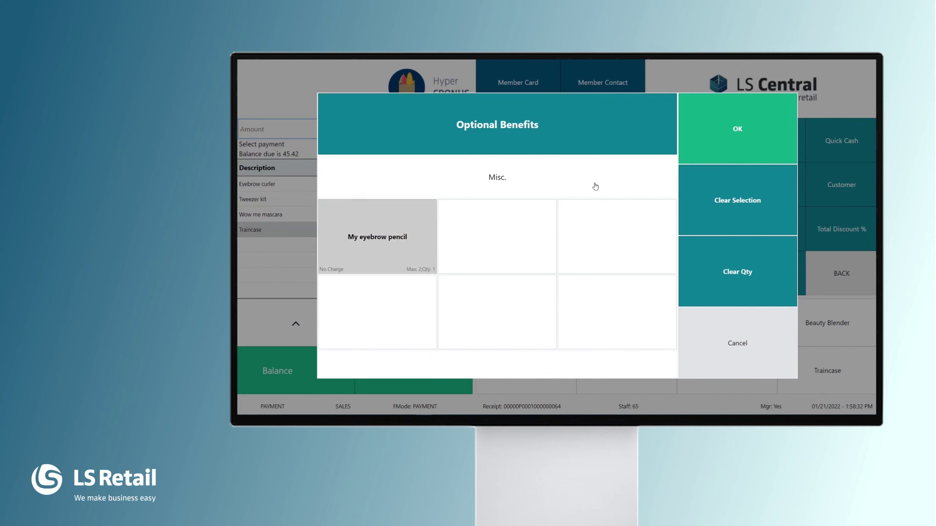
pyautogui.click(749, 150)
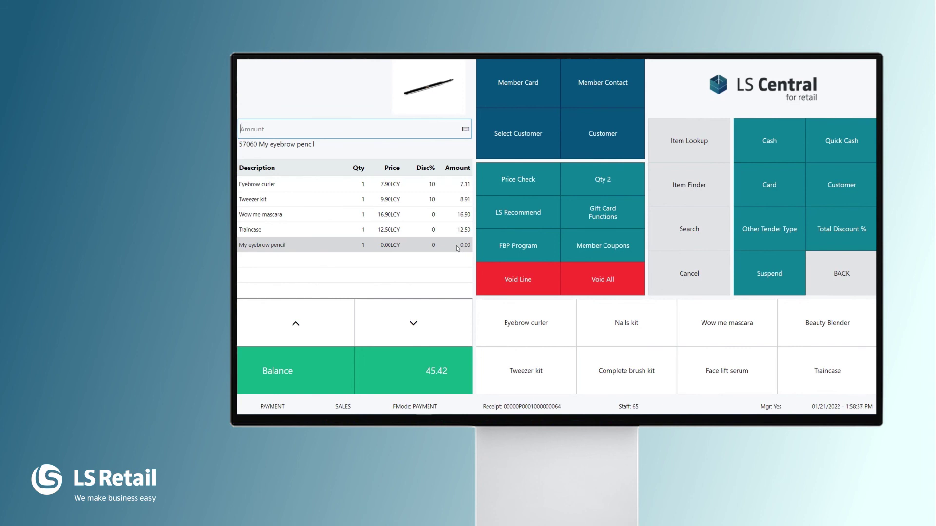
pyautogui.click(771, 145)
# Confirm the cash payment amount to close the 45.42 sale.
pyautogui.click(629, 200)
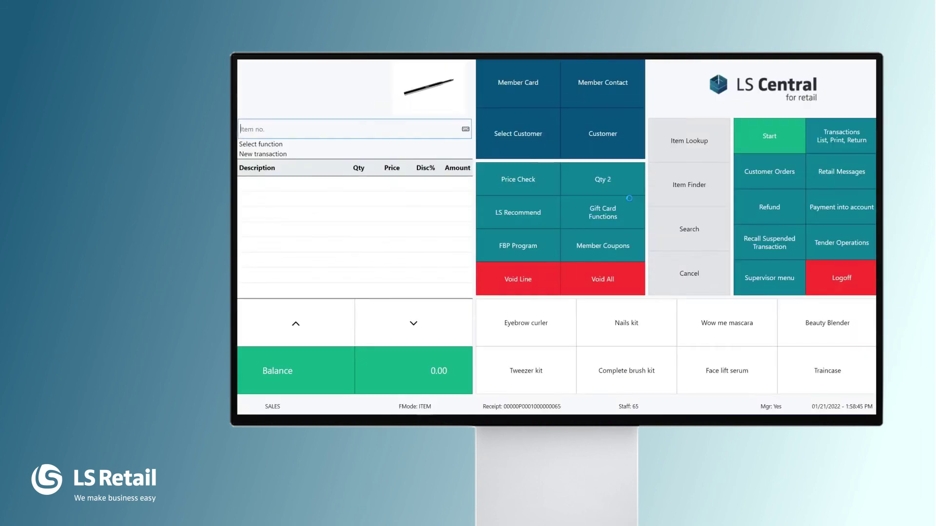